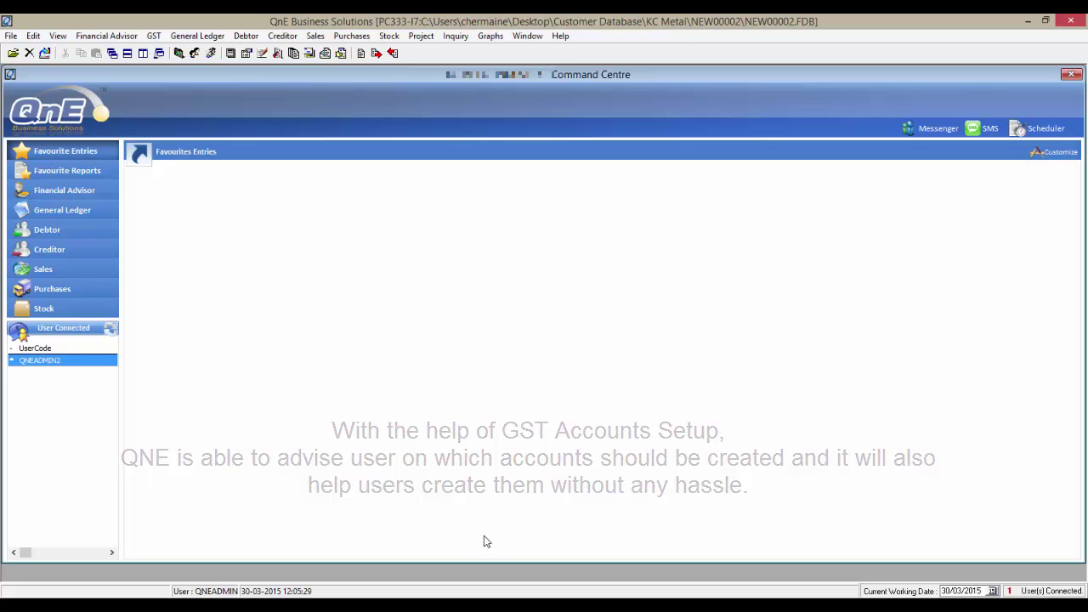
Step: List all GST tax codes maximized to see which lack a posting account, then close them
{"action": "left_click", "coordinate": [153, 35]}
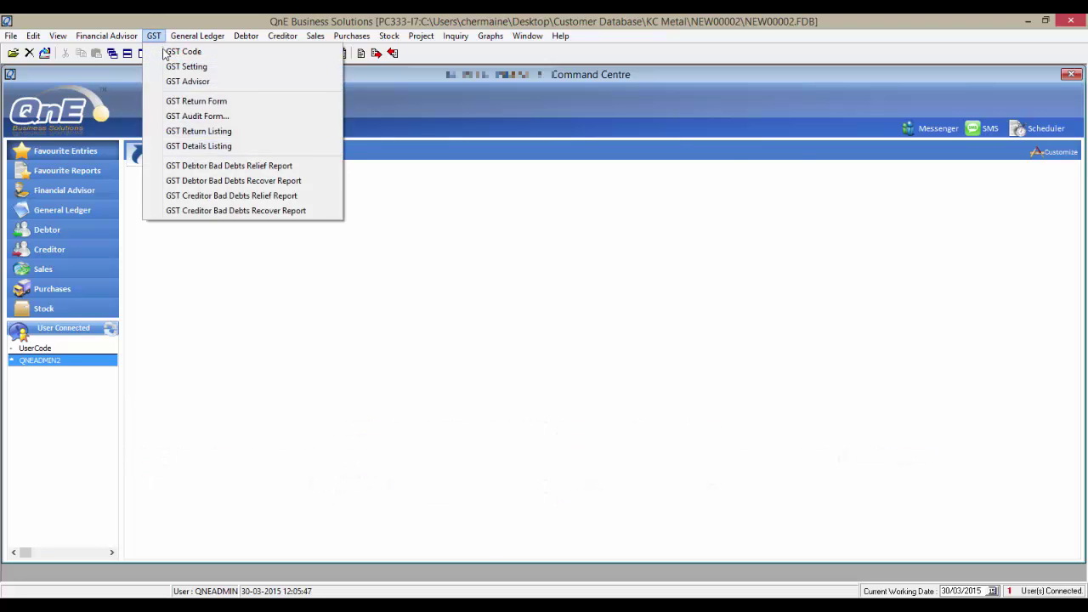
{"action": "left_click", "coordinate": [166, 51]}
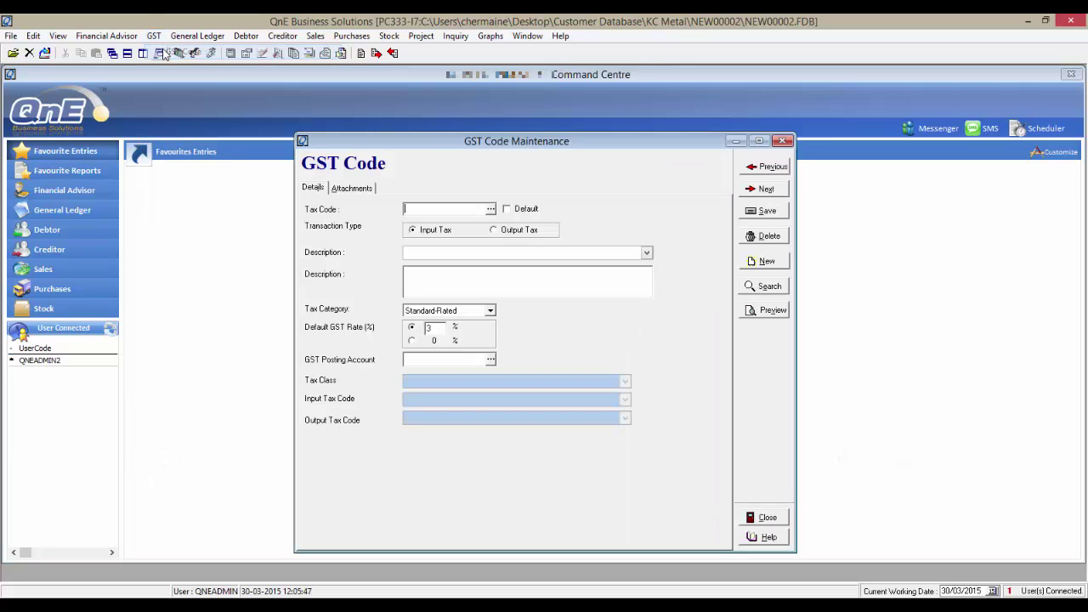
{"action": "left_click", "coordinate": [768, 288]}
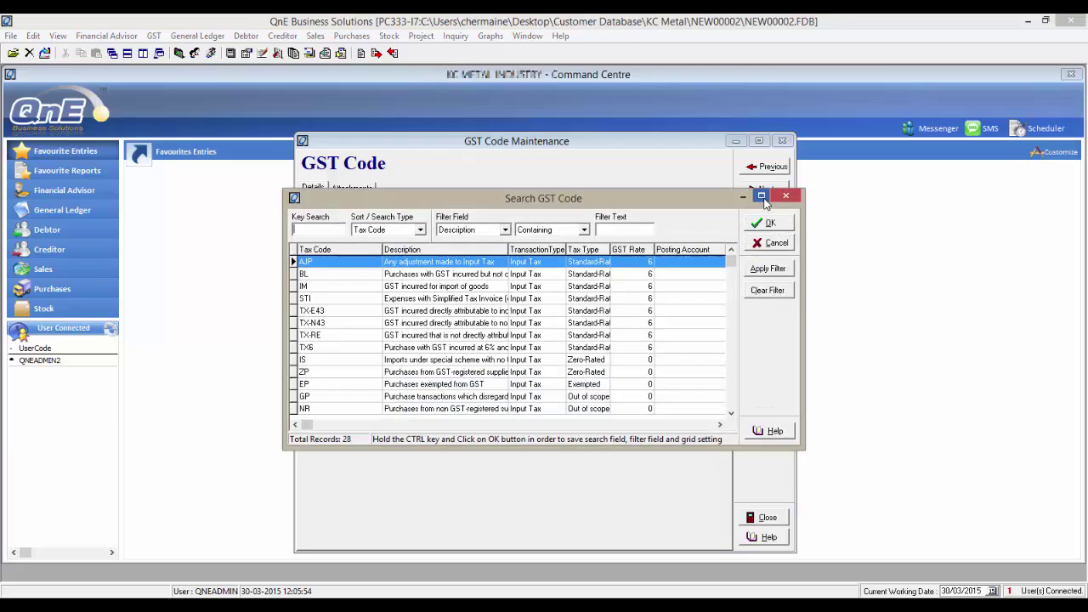
{"action": "left_click", "coordinate": [758, 197]}
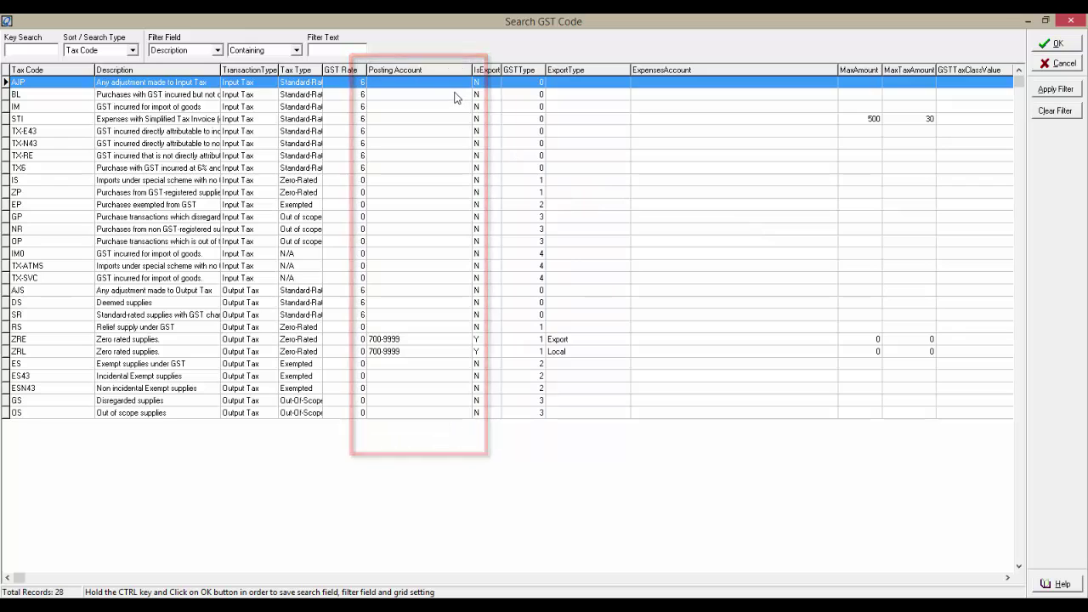
{"action": "left_click", "coordinate": [1053, 44]}
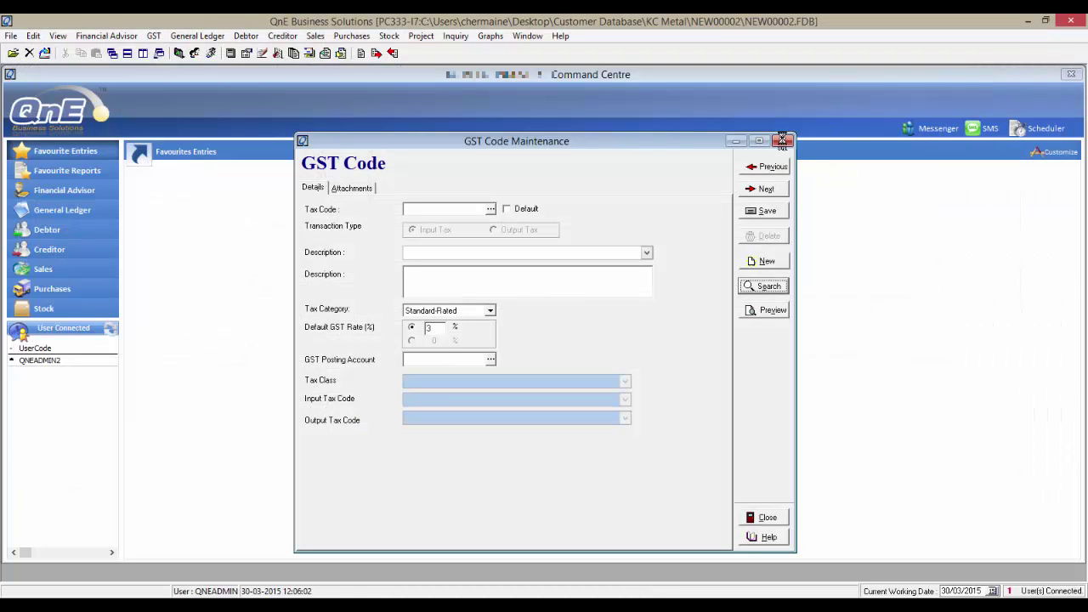
{"action": "left_click", "coordinate": [786, 141]}
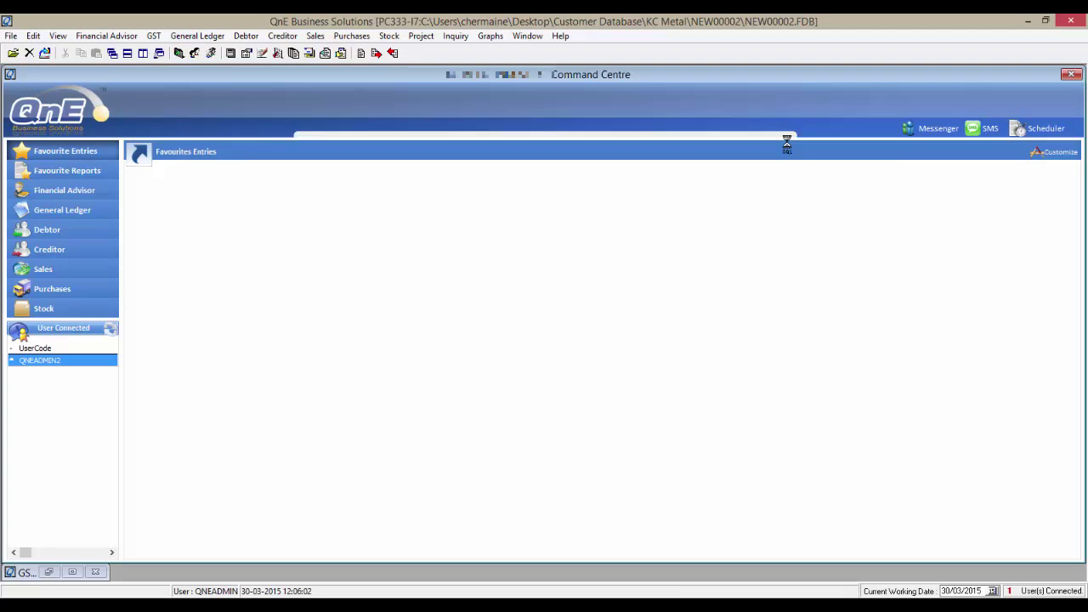
Step: Review the preset accounts in GST Setting, then close it
{"action": "left_click", "coordinate": [154, 38]}
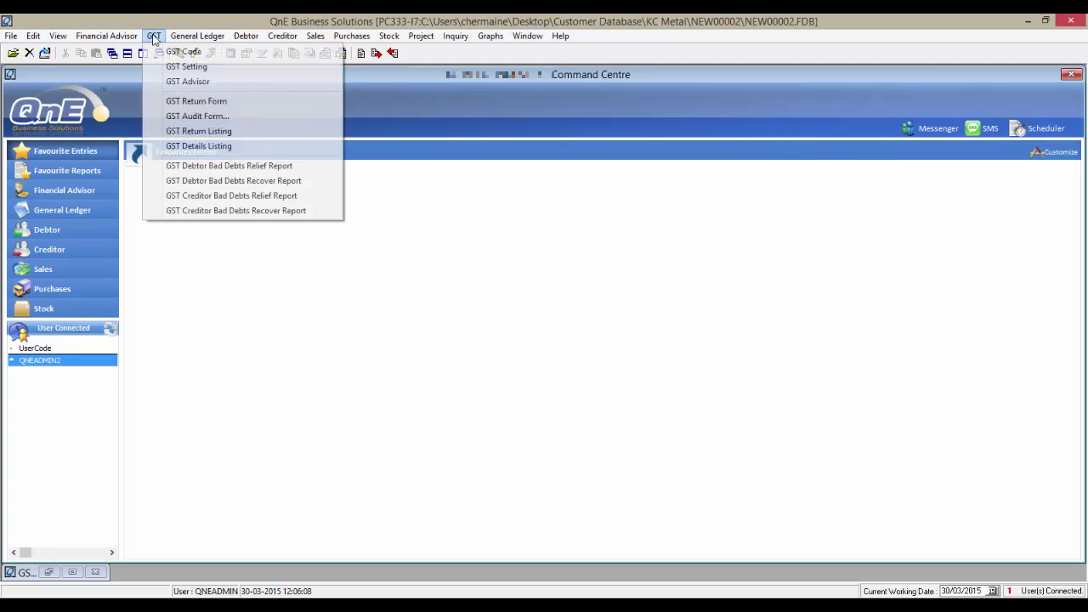
{"action": "left_click", "coordinate": [187, 67]}
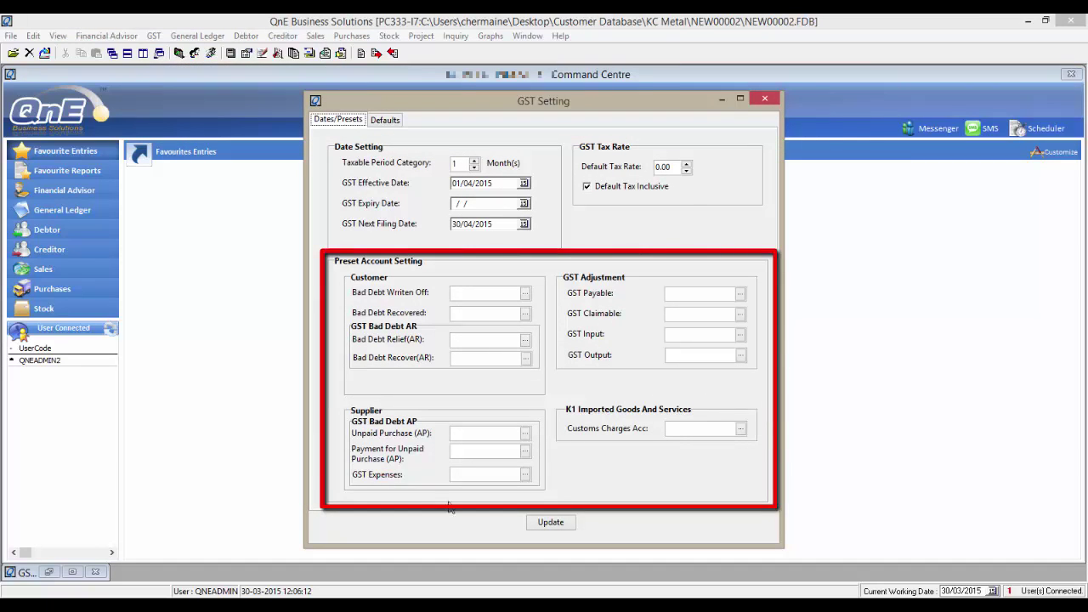
{"action": "left_click", "coordinate": [763, 101]}
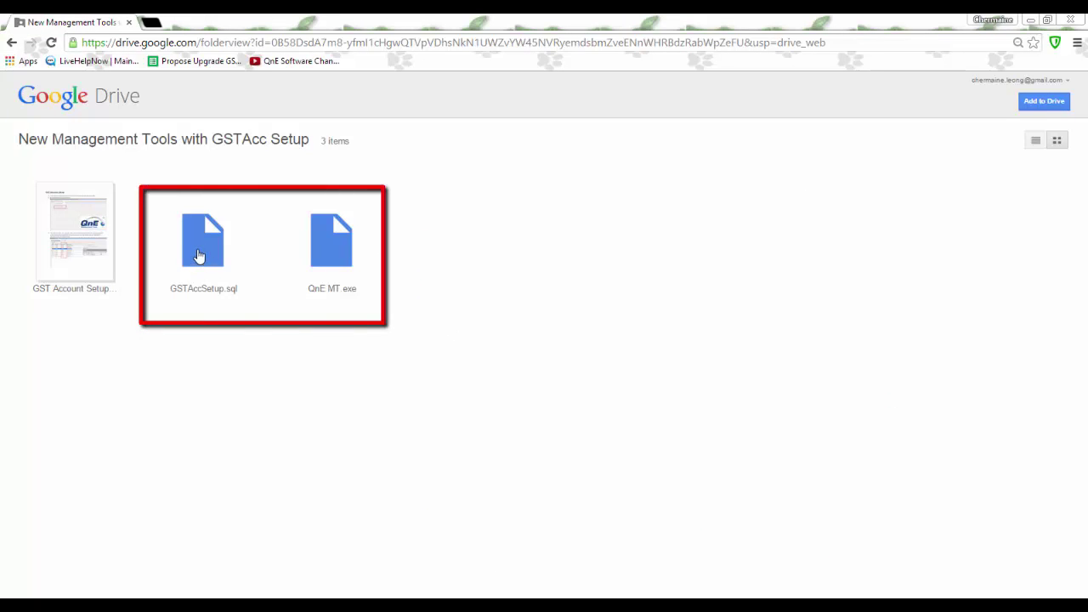
Step: Download GSTAccSetup.sql from the Drive folder
{"action": "right_click", "coordinate": [198, 255]}
{"action": "left_click", "coordinate": [198, 255]}
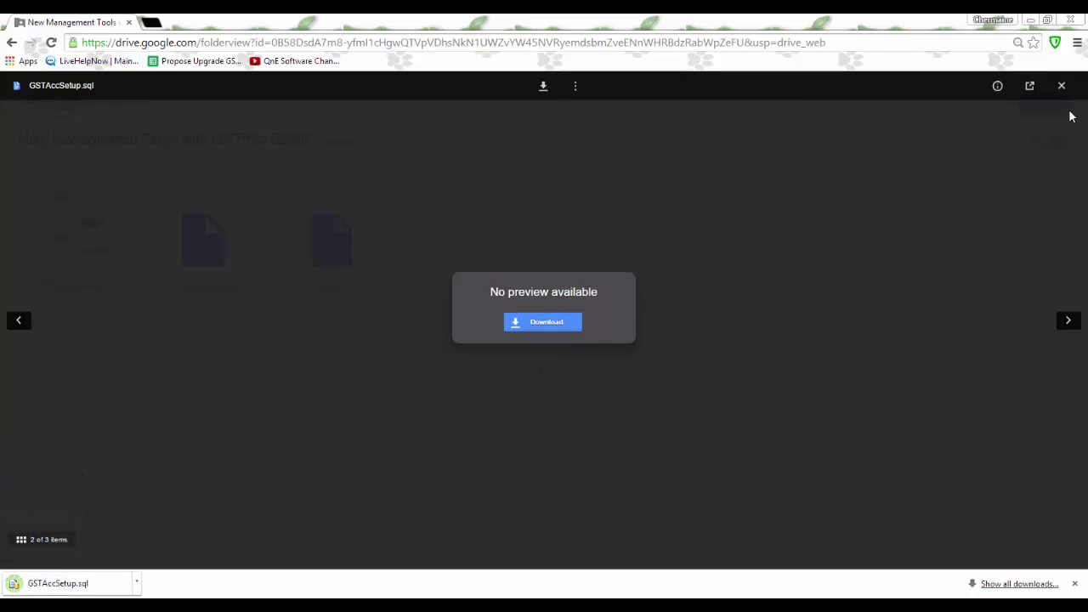
{"action": "left_click", "coordinate": [1061, 84]}
Step: Download QnE MT.exe from its Drive preview
{"action": "left_click", "coordinate": [340, 258]}
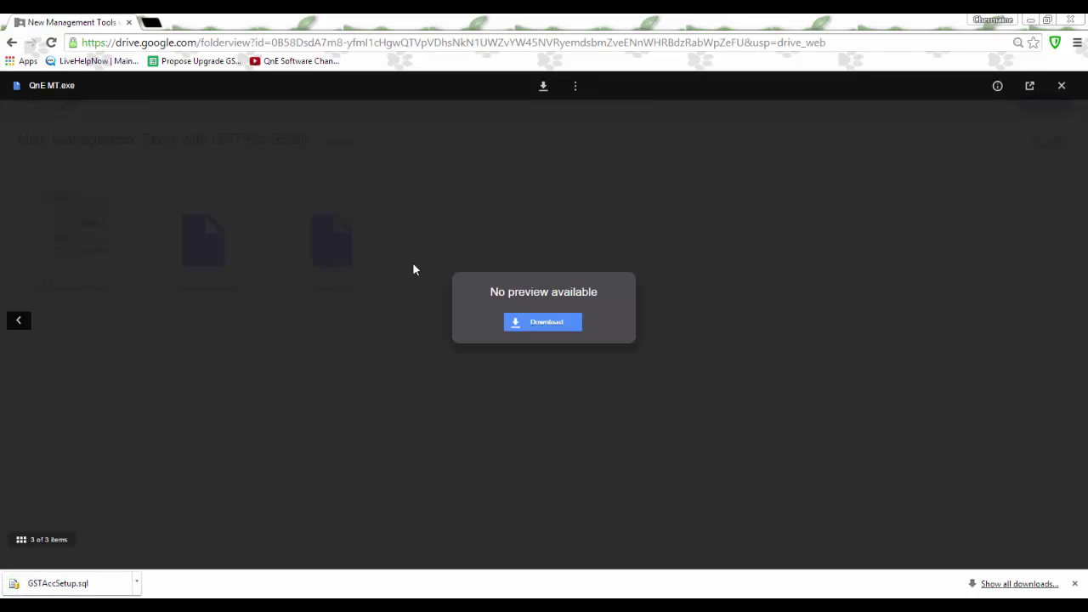
{"action": "left_click", "coordinate": [542, 322]}
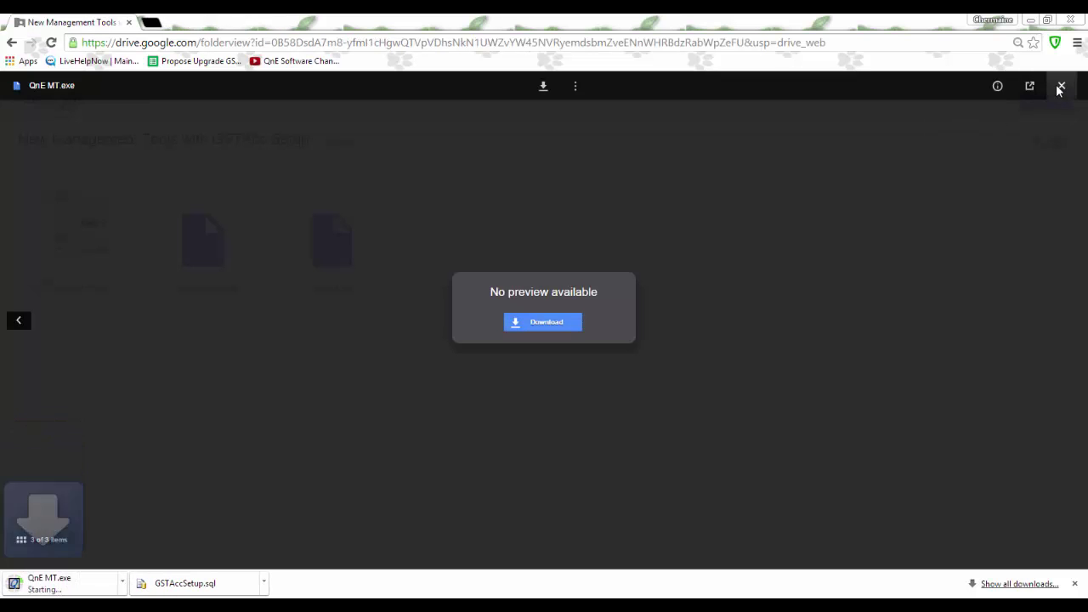
{"action": "left_click", "coordinate": [1059, 85]}
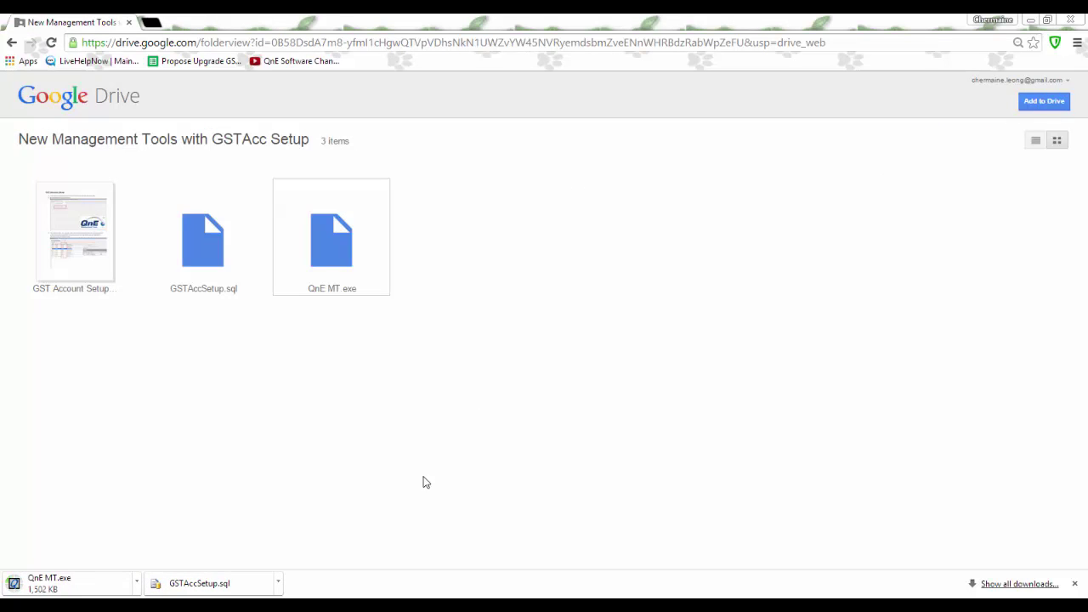
{"action": "left_click", "coordinate": [278, 582]}
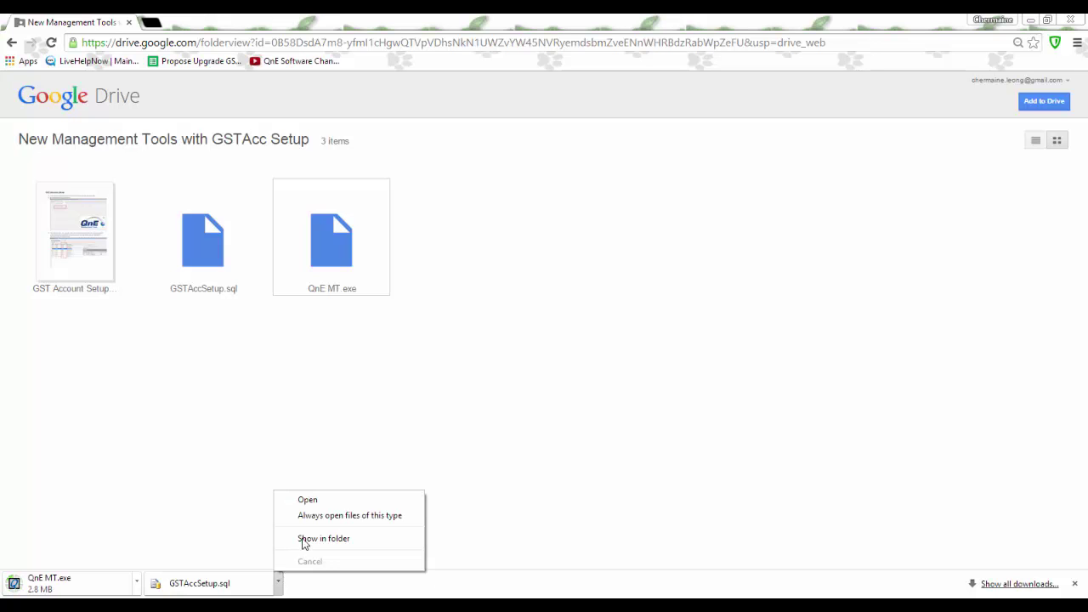
Step: Copy the downloaded QnE MT.exe and GSTAccSetup.sql from the Downloads folder
{"action": "left_click", "coordinate": [307, 539]}
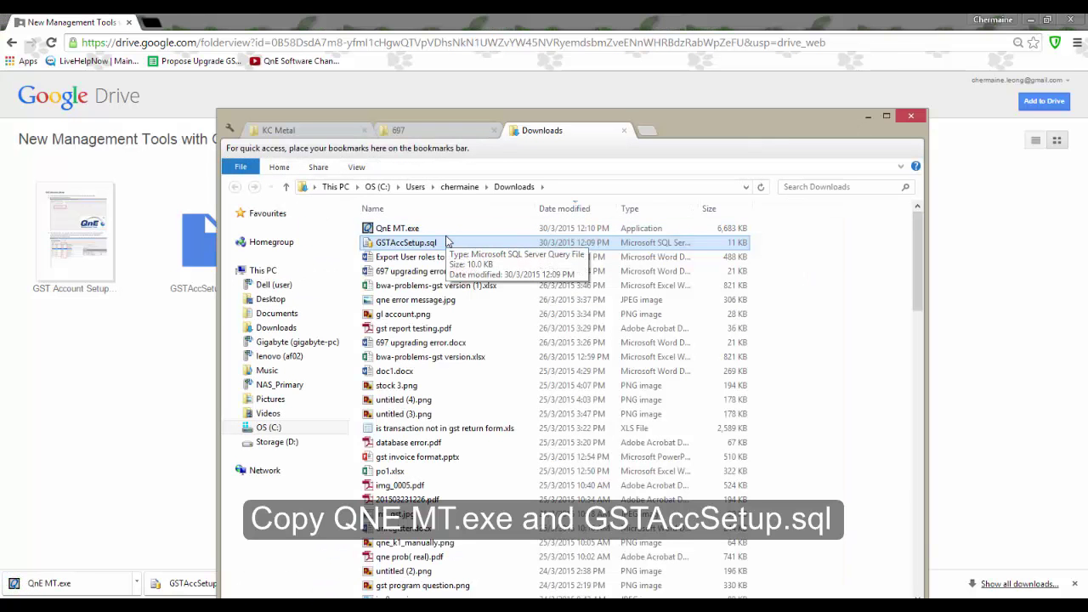
{"action": "left_click", "coordinate": [443, 231], "text": "ctrl"}
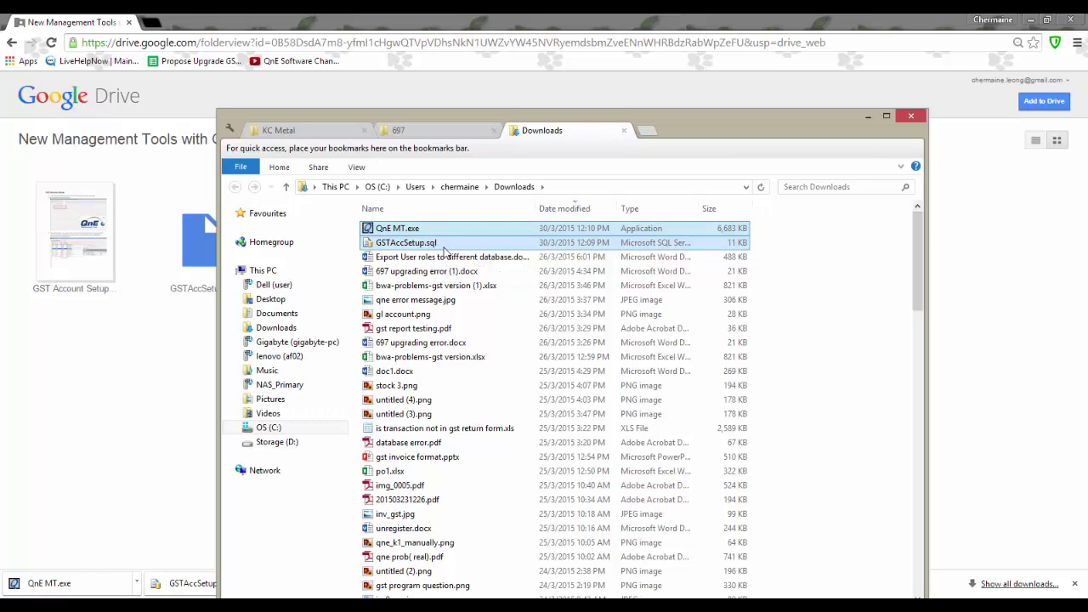
{"action": "right_click", "coordinate": [443, 246]}
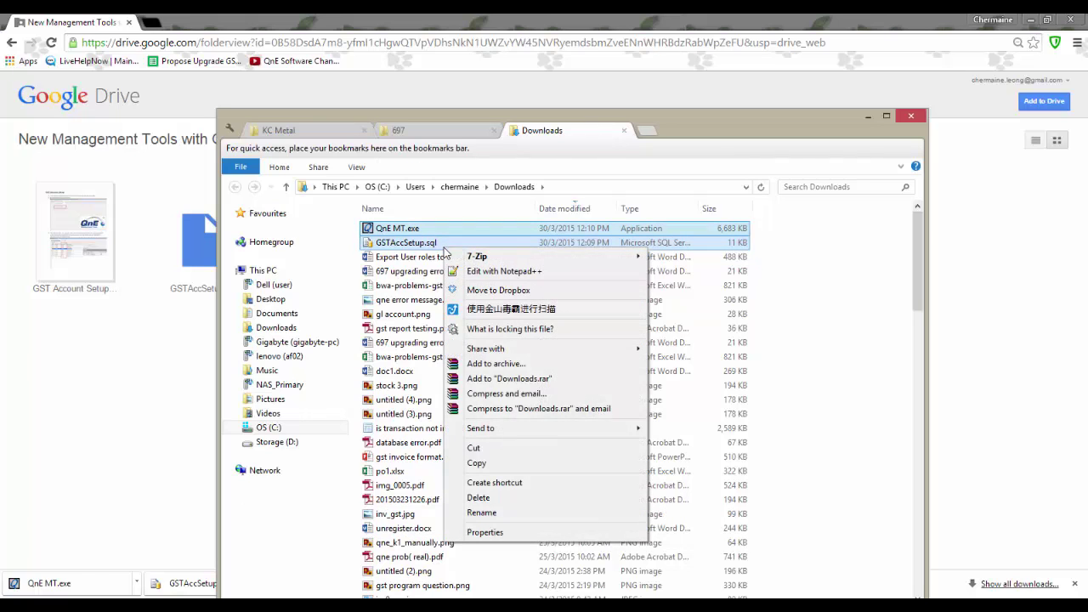
{"action": "left_click", "coordinate": [481, 464]}
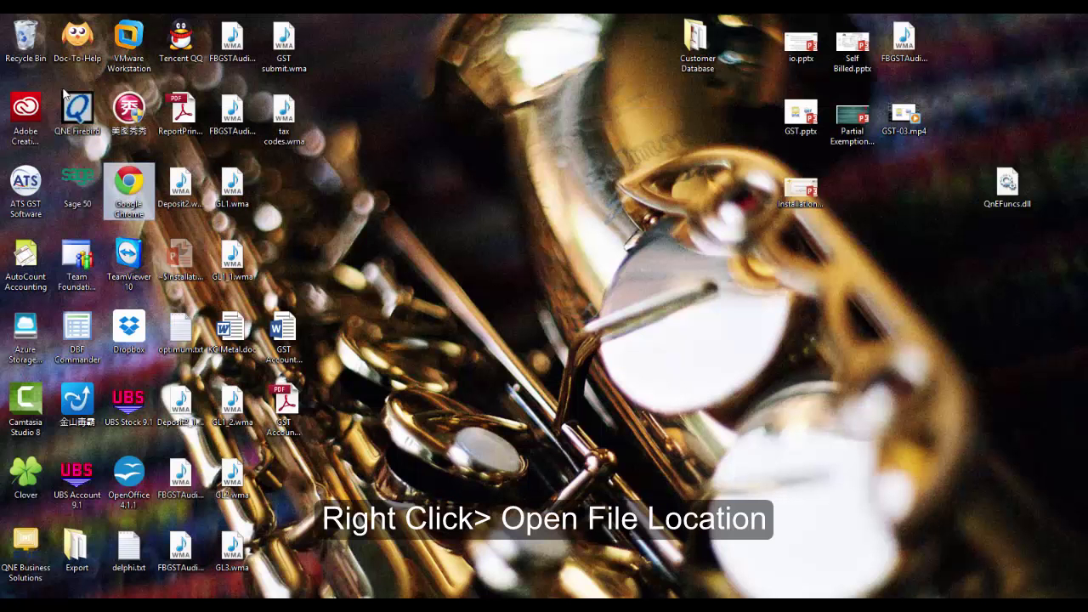
Step: Paste both files into C:\QnE\697, replacing the existing copies
{"action": "right_click", "coordinate": [79, 112]}
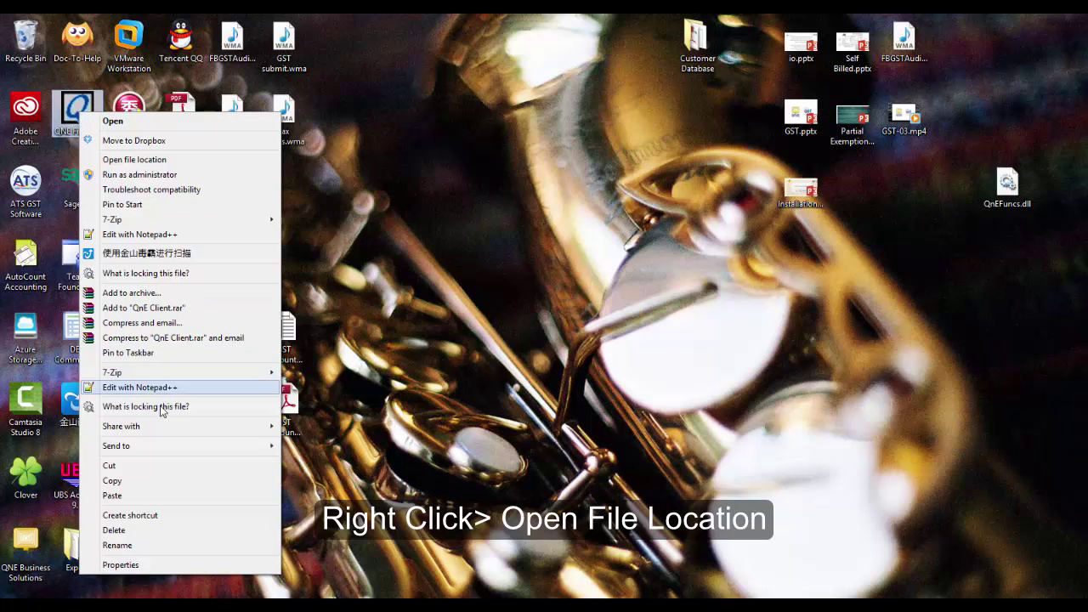
{"action": "left_click", "coordinate": [183, 164]}
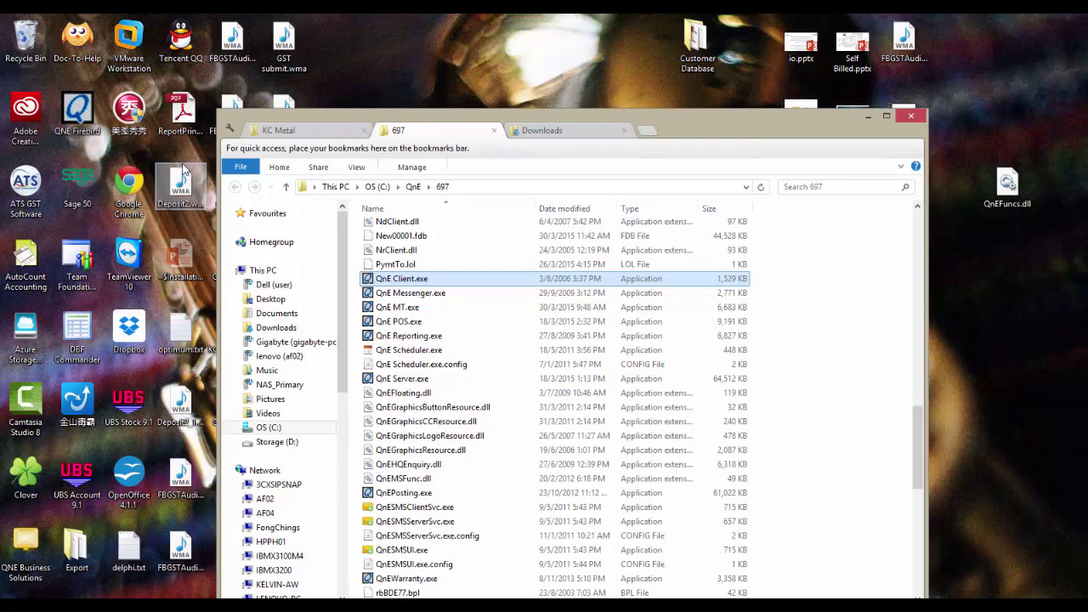
{"action": "right_click", "coordinate": [812, 284]}
{"action": "left_click", "coordinate": [863, 375]}
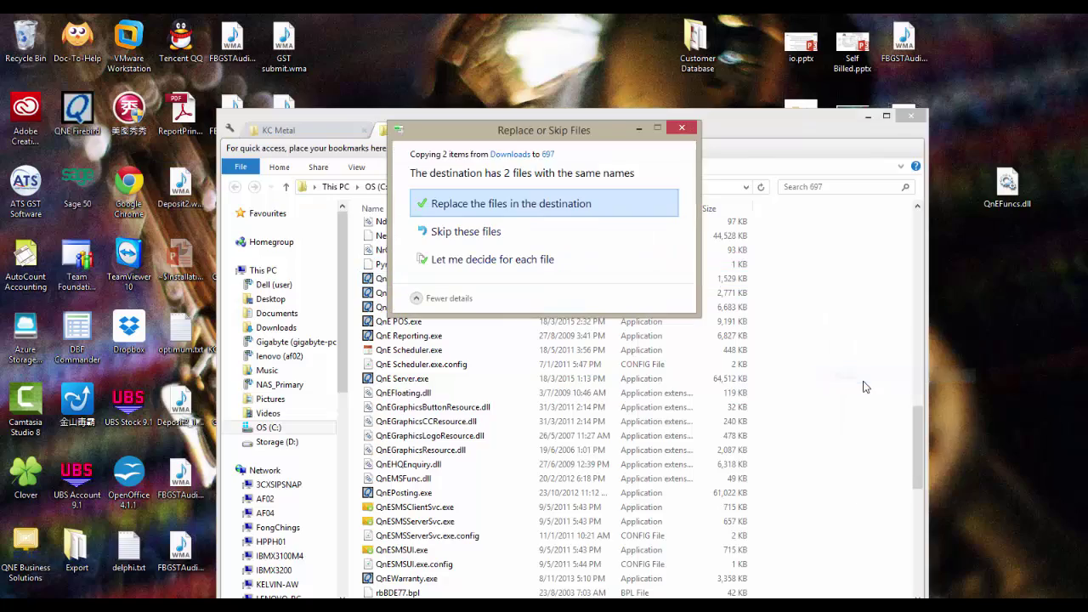
{"action": "left_click", "coordinate": [504, 209]}
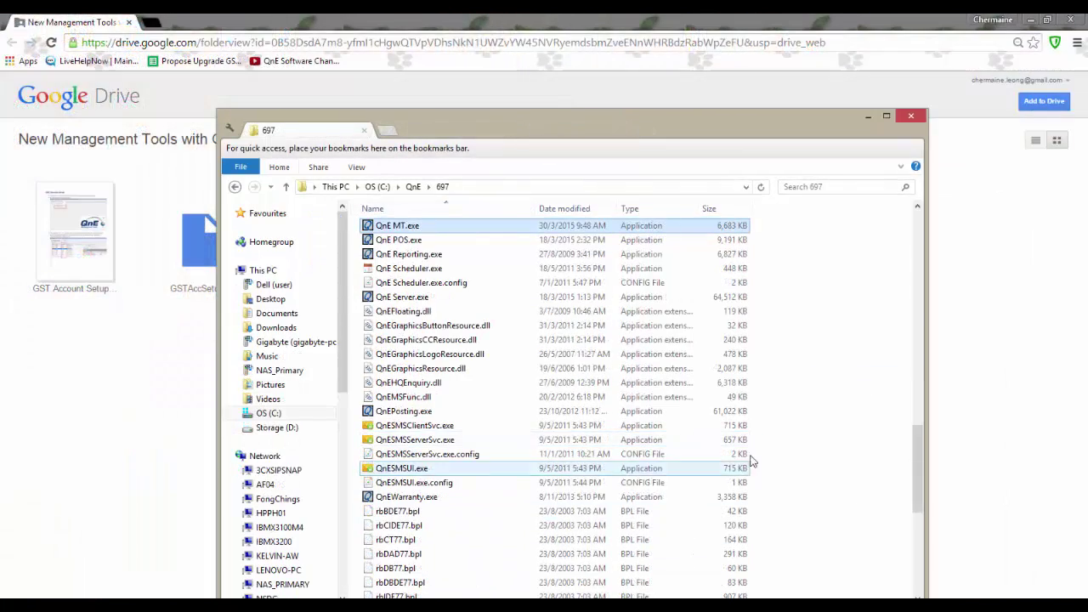
Step: Launch QnE MT.exe with the administrator password and log in to the KC Metal database
{"action": "double_click", "coordinate": [429, 228]}
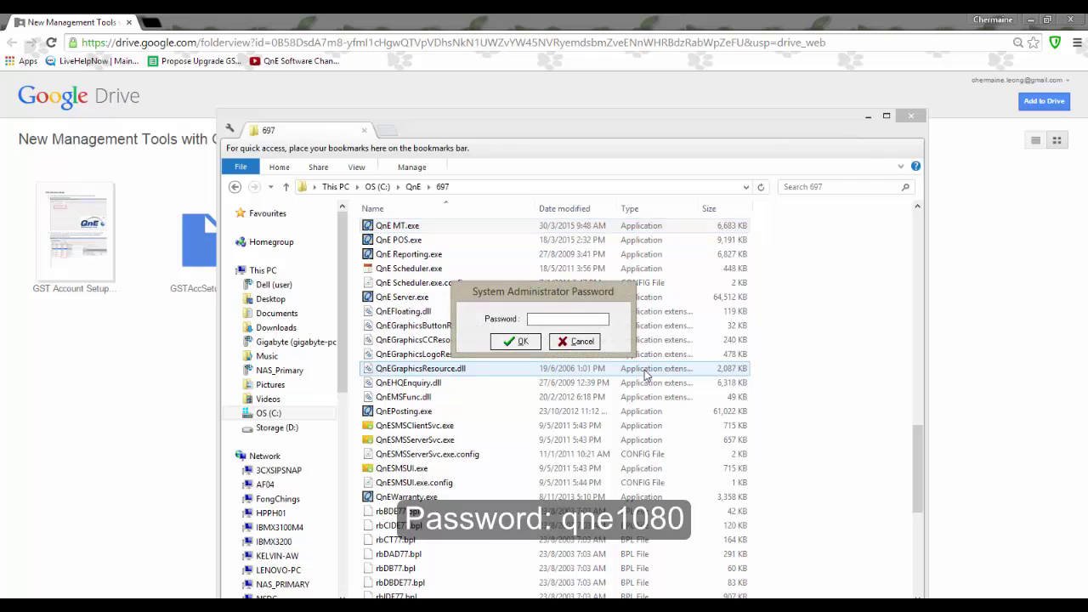
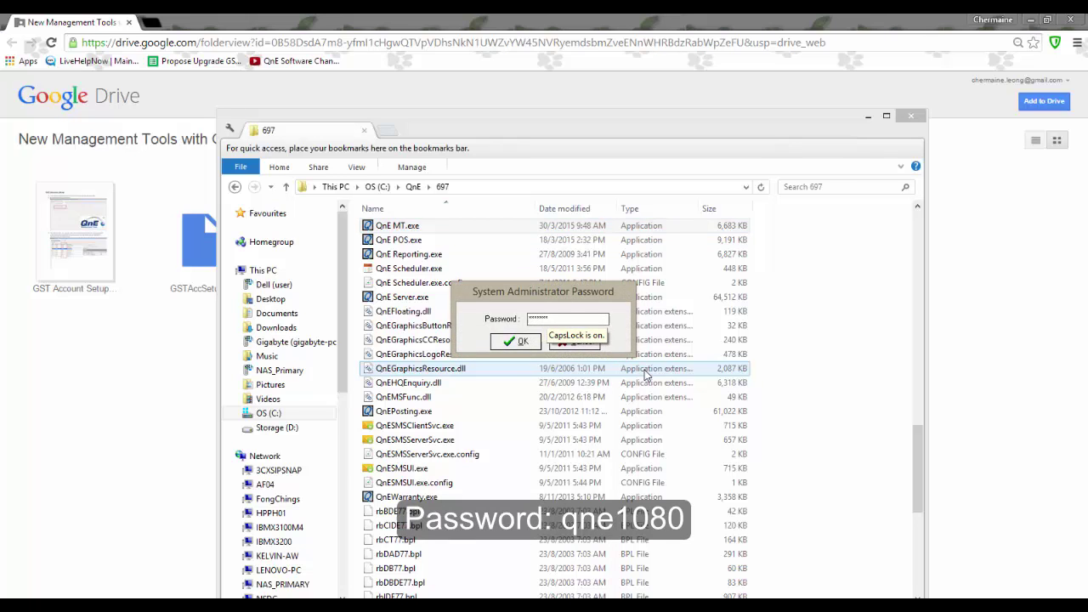
{"action": "key", "text": "Return"}
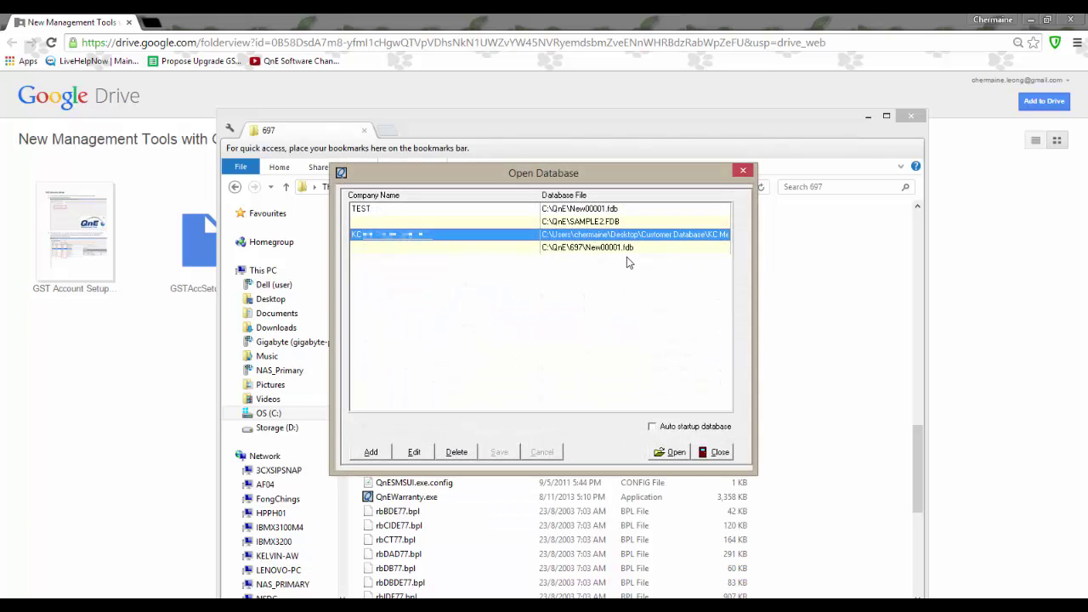
{"action": "double_click", "coordinate": [627, 237]}
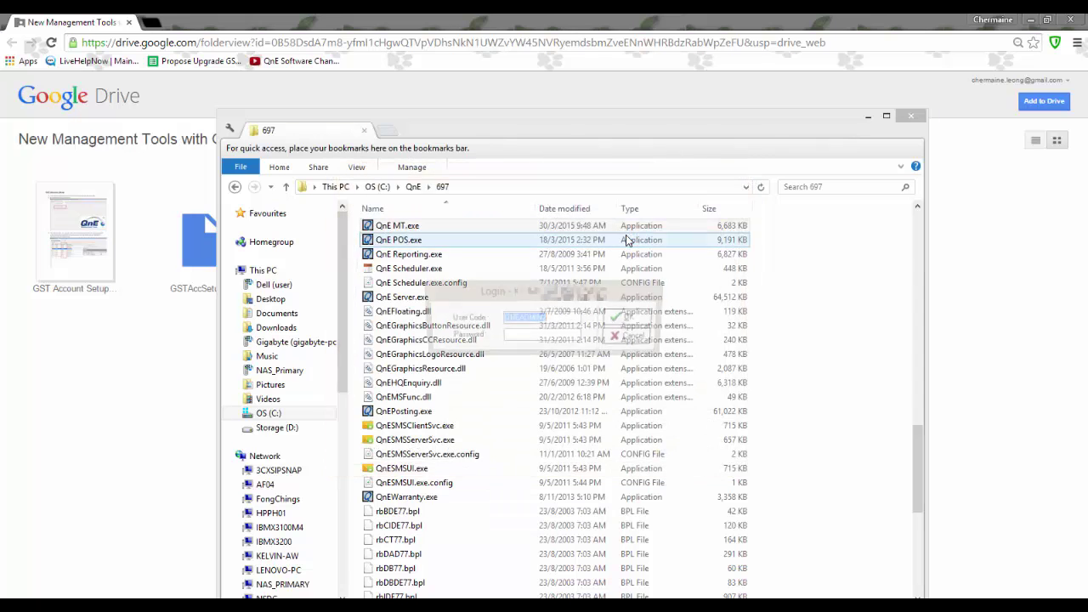
{"action": "key", "text": "Tab"}
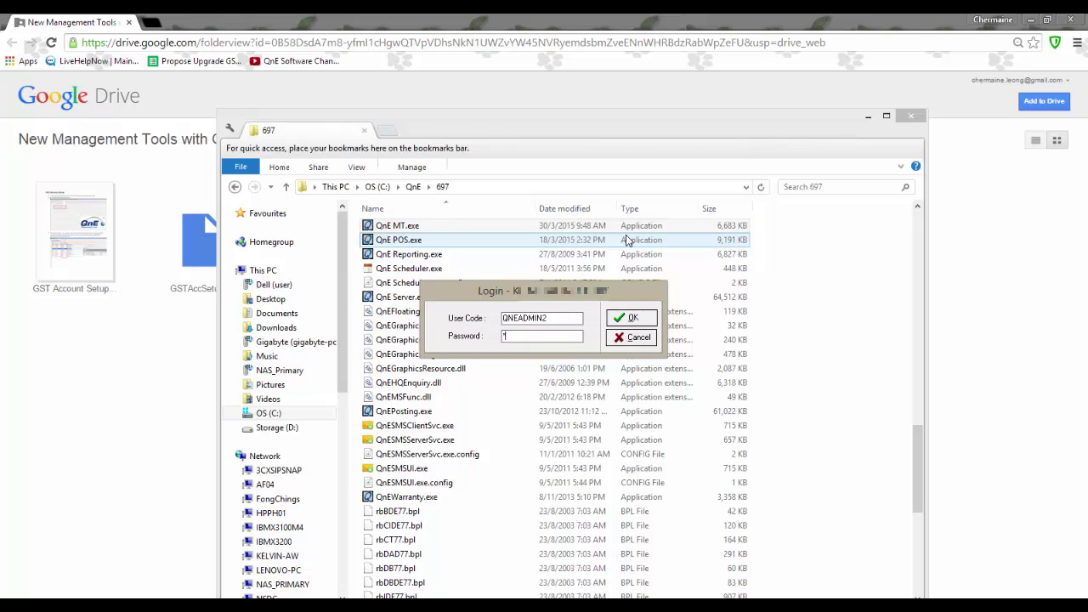
{"action": "key", "text": "Return"}
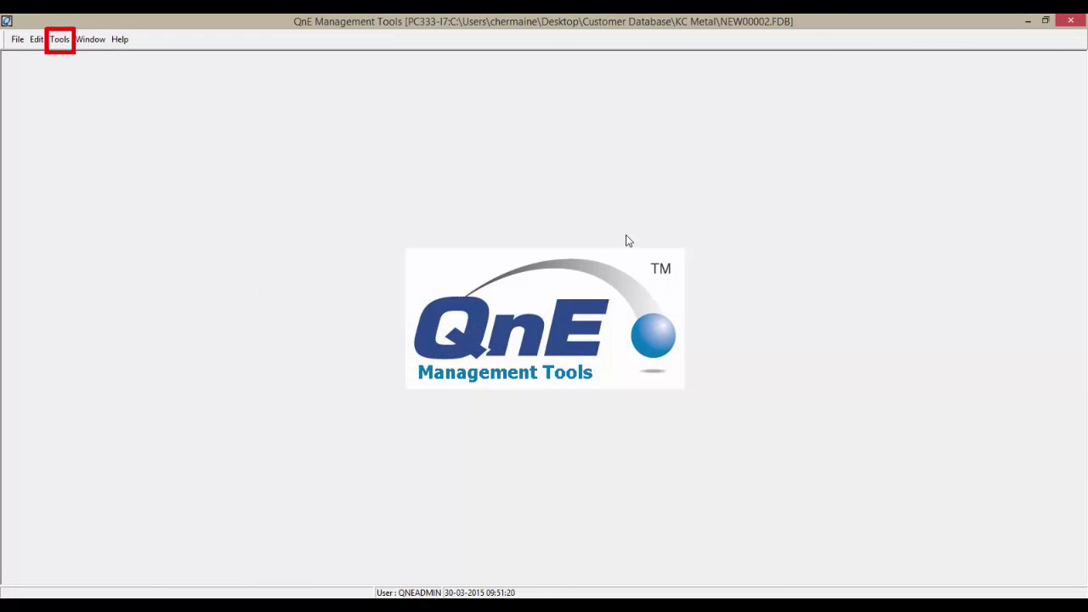
Step: Apply Tools > GST Account Setup to create and assign accounts GST0001–GST0011
{"action": "left_click", "coordinate": [60, 40]}
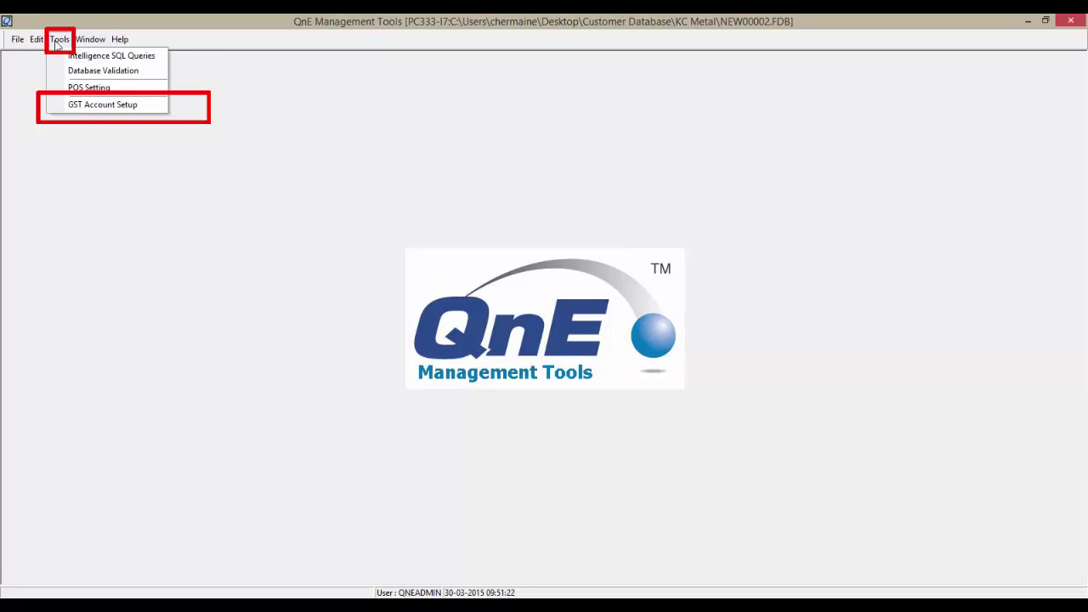
{"action": "left_click", "coordinate": [73, 104]}
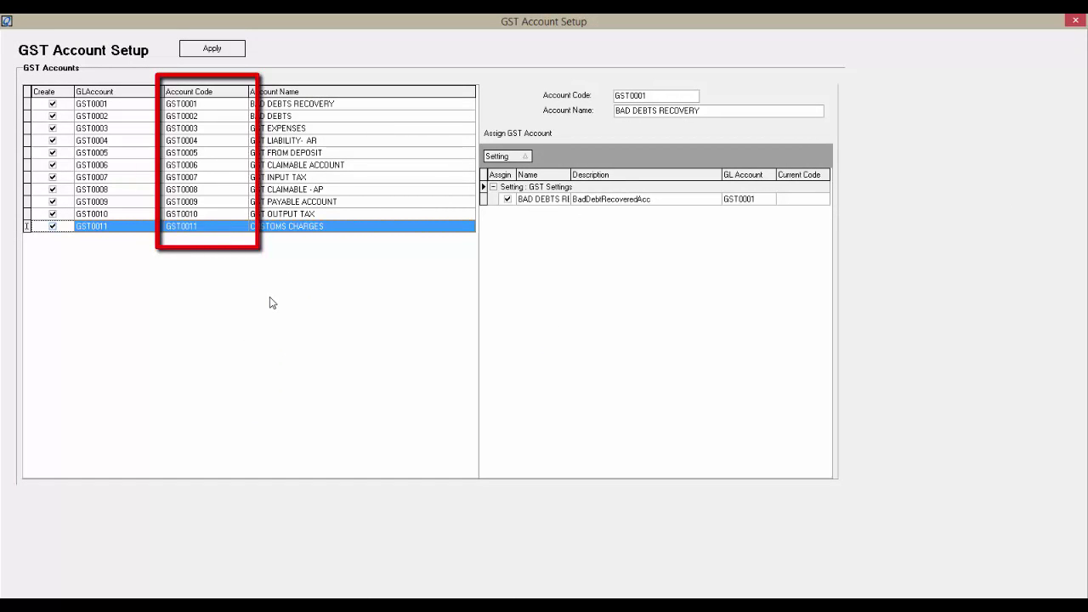
{"action": "left_click", "coordinate": [210, 49]}
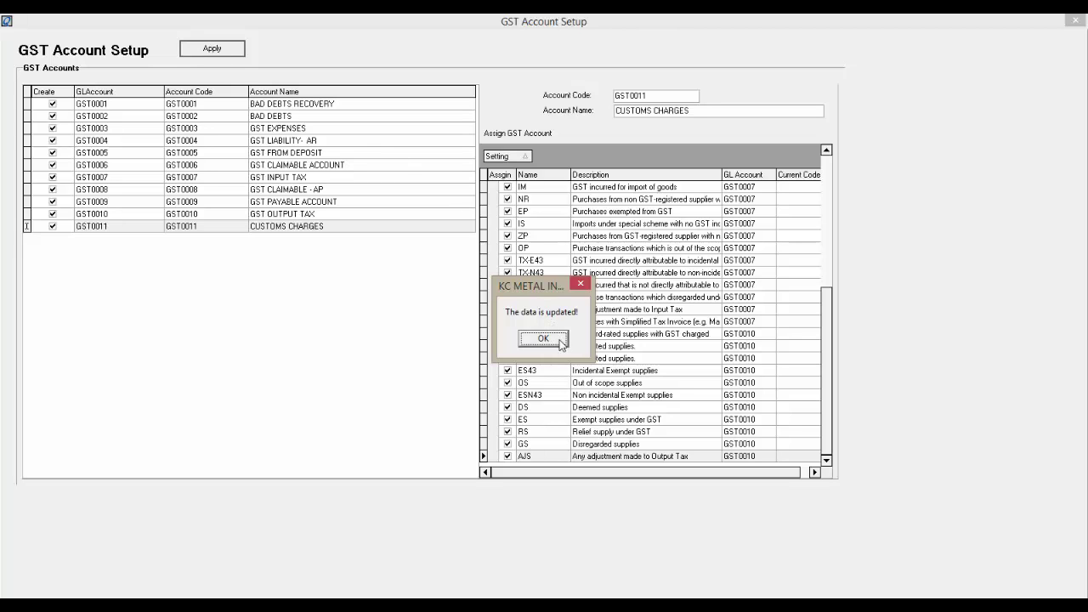
{"action": "left_click", "coordinate": [561, 343]}
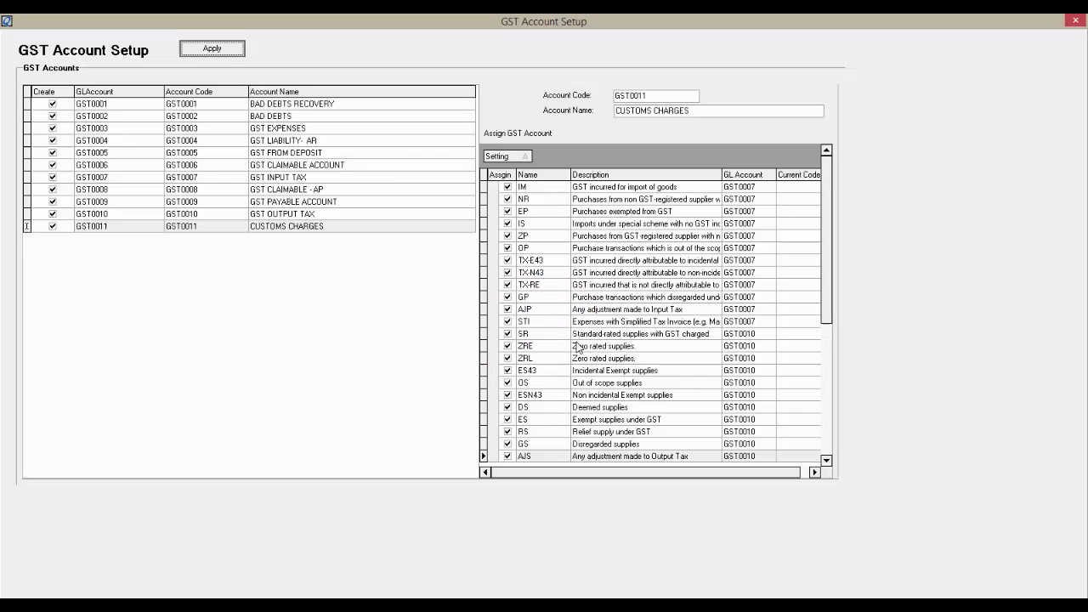
{"action": "left_click", "coordinate": [1075, 20]}
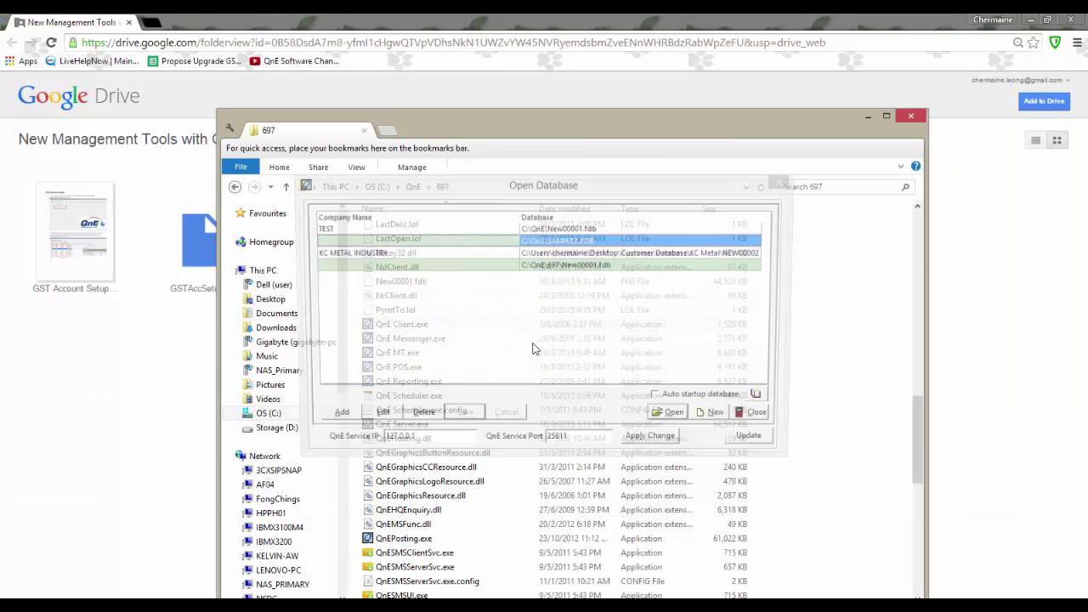
Step: Log in to the KC Metal company in QnE Business Solutions
{"action": "double_click", "coordinate": [474, 253]}
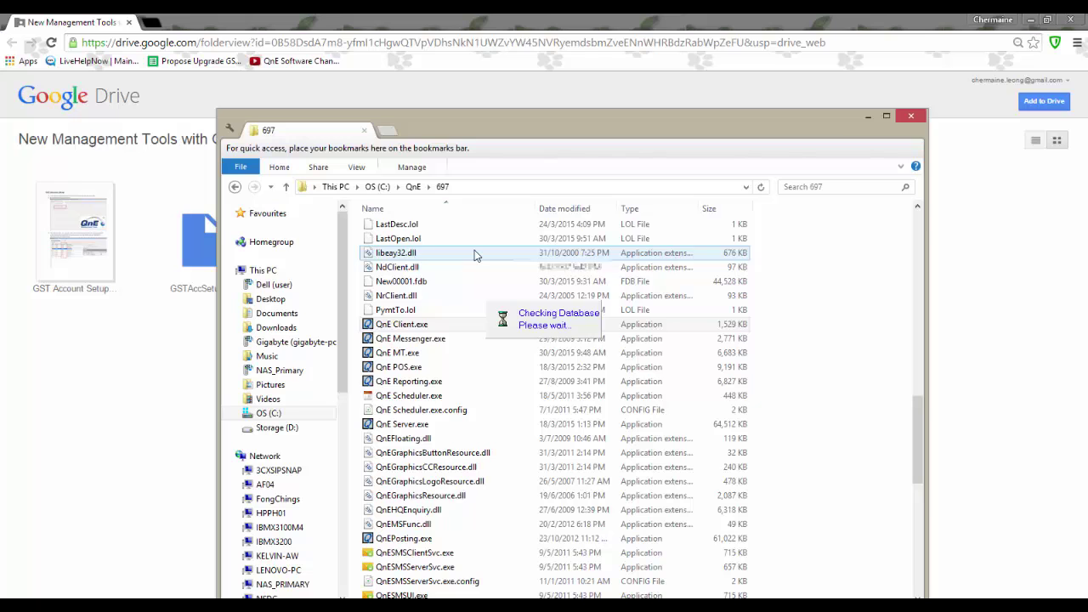
{"action": "key", "text": "Tab"}
{"action": "type", "text": "***"}
{"action": "key", "text": "Return"}
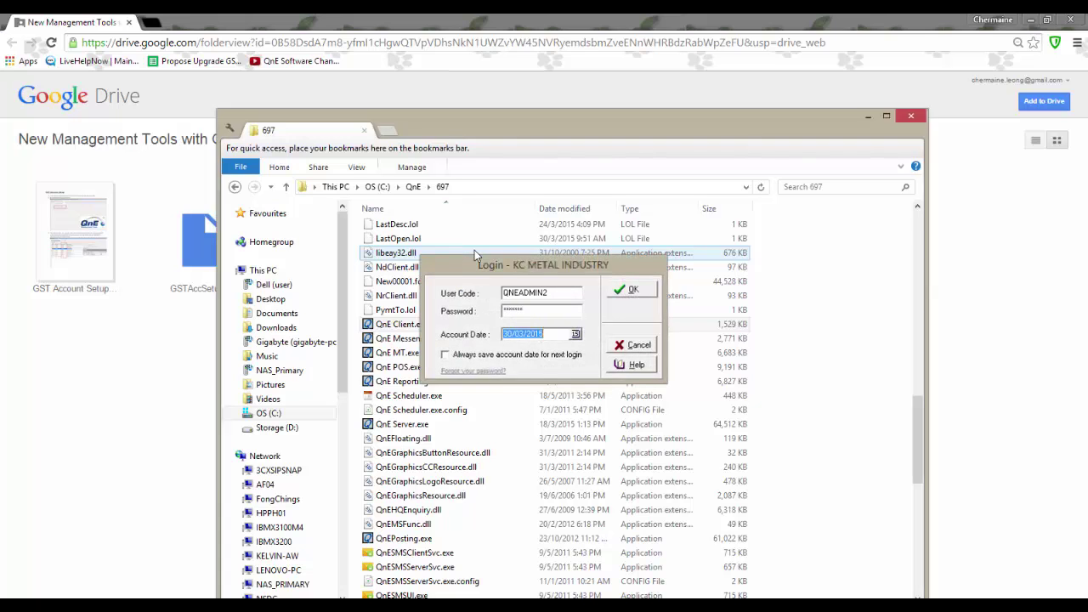
Step: Confirm the GST accounts under expenses and Current Assets in the Chart of Accounts
{"action": "left_click", "coordinate": [88, 211]}
{"action": "left_click", "coordinate": [228, 235]}
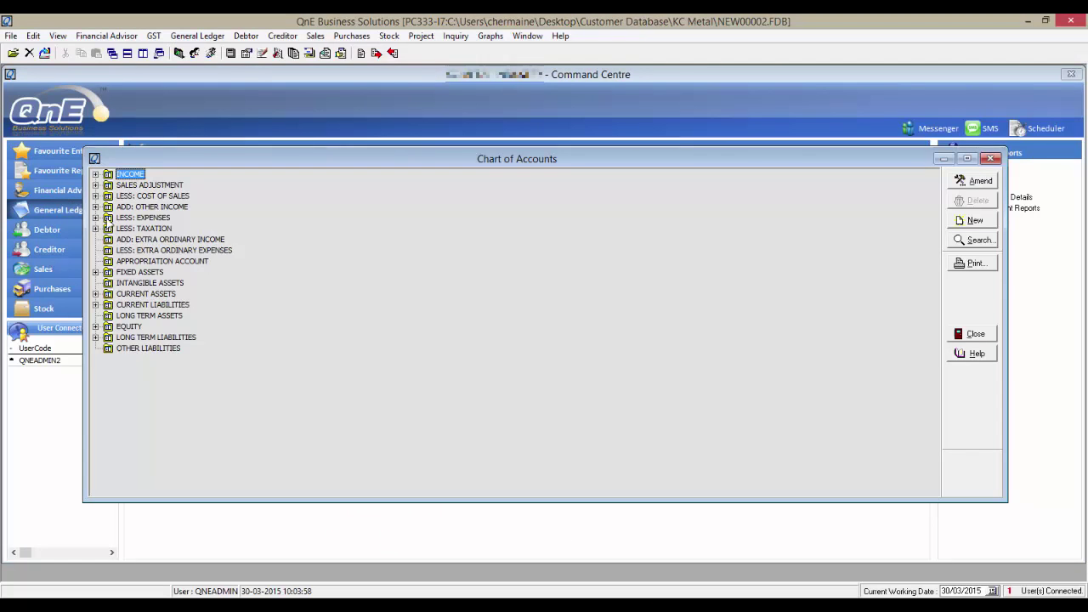
{"action": "left_click", "coordinate": [95, 216]}
{"action": "scroll", "coordinate": [216, 340], "scroll_direction": "down", "scroll_amount": 9}
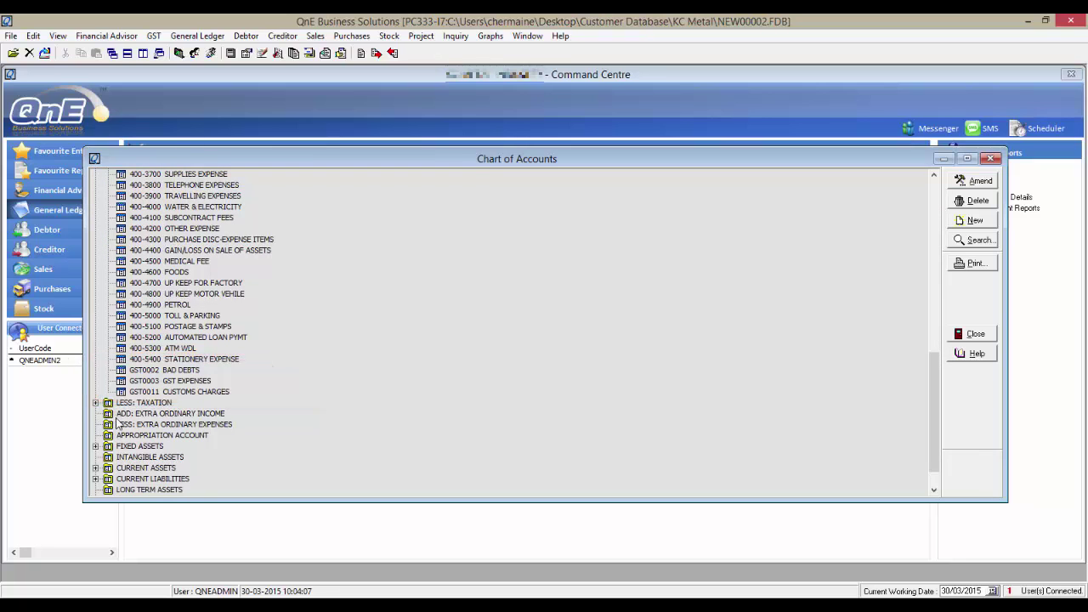
{"action": "left_click", "coordinate": [96, 468]}
{"action": "left_click", "coordinate": [183, 467]}
{"action": "scroll", "coordinate": [212, 478], "scroll_direction": "down", "scroll_amount": 2}
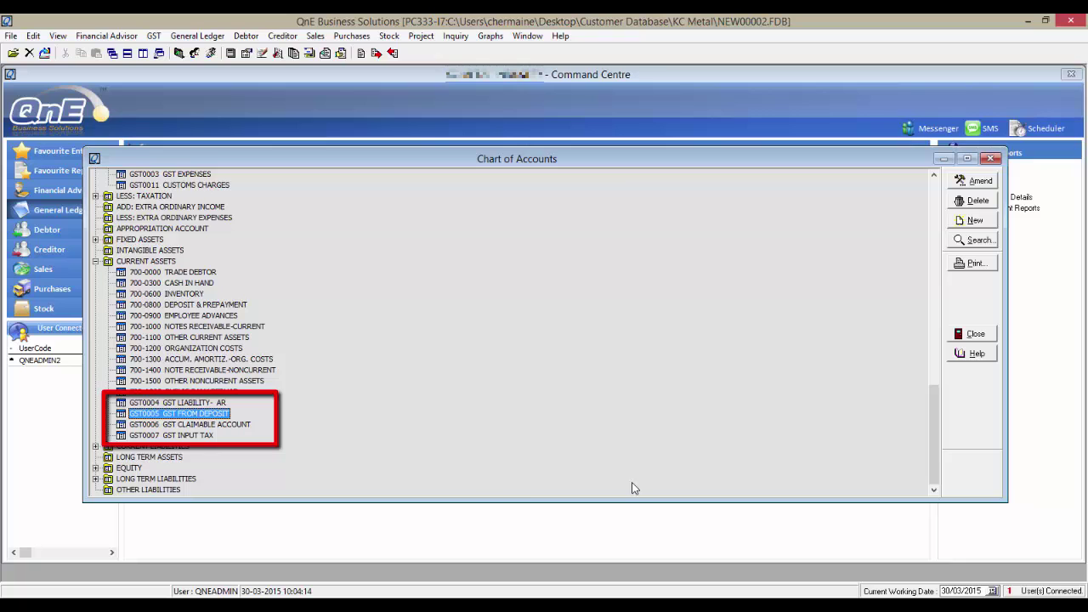
Step: Close the chart and check the GST Setting preset accounts
{"action": "left_click", "coordinate": [974, 333]}
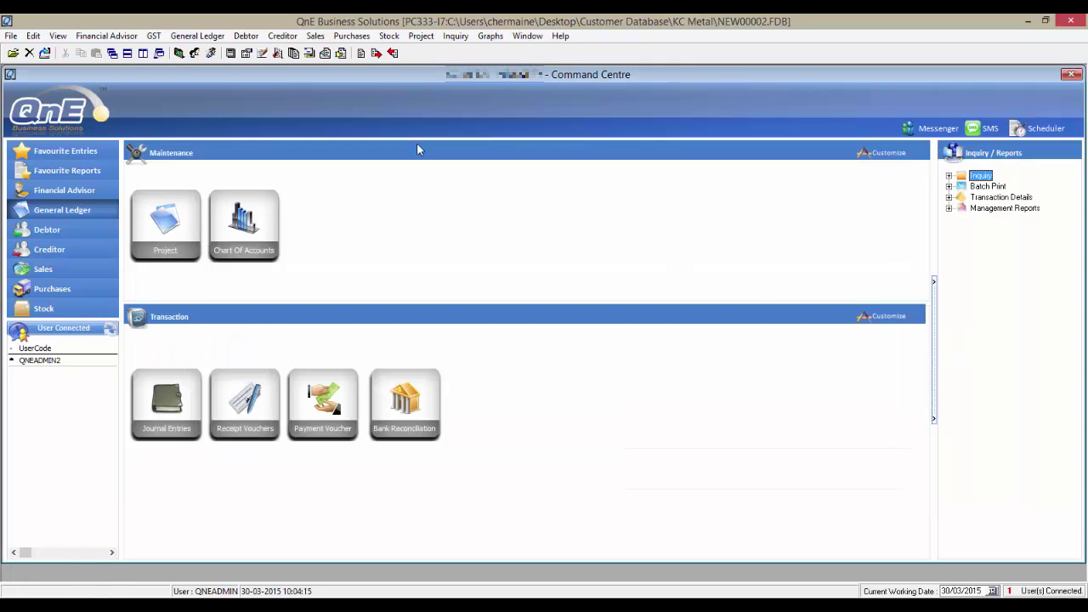
{"action": "left_click", "coordinate": [153, 36]}
{"action": "left_click", "coordinate": [160, 72]}
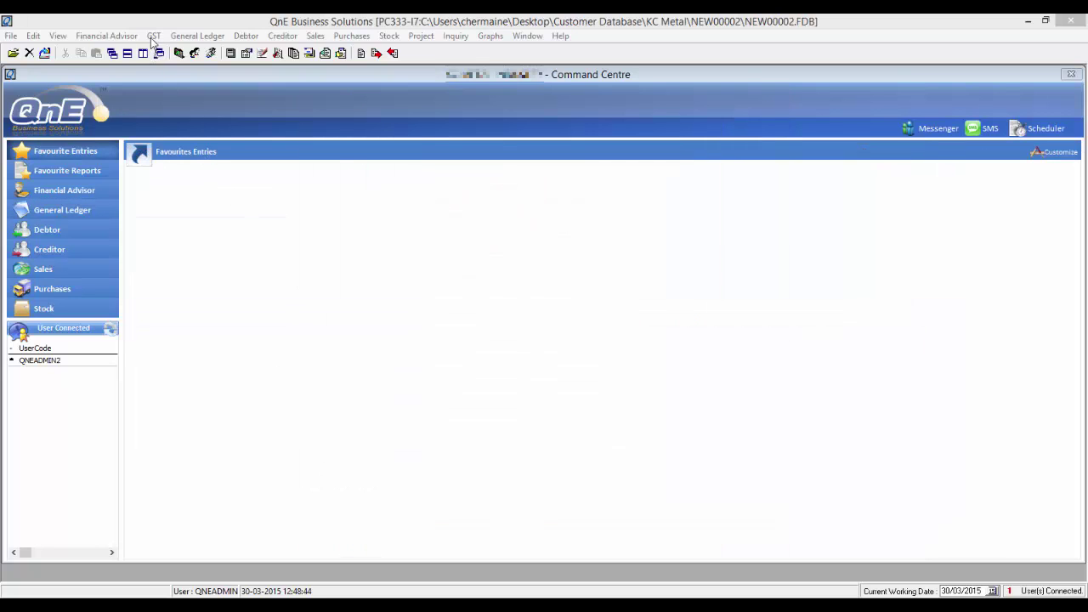
Step: Show all GST codes maximized with posting accounts GST0007, GST0003 and GST0010
{"action": "left_click", "coordinate": [153, 35]}
{"action": "left_click", "coordinate": [157, 54]}
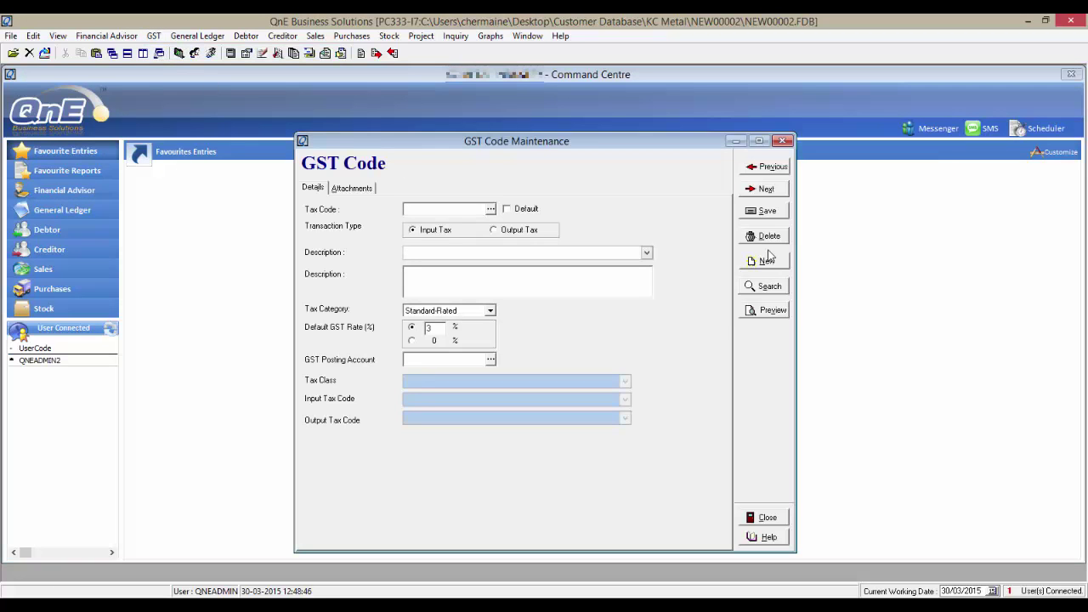
{"action": "left_click", "coordinate": [767, 288]}
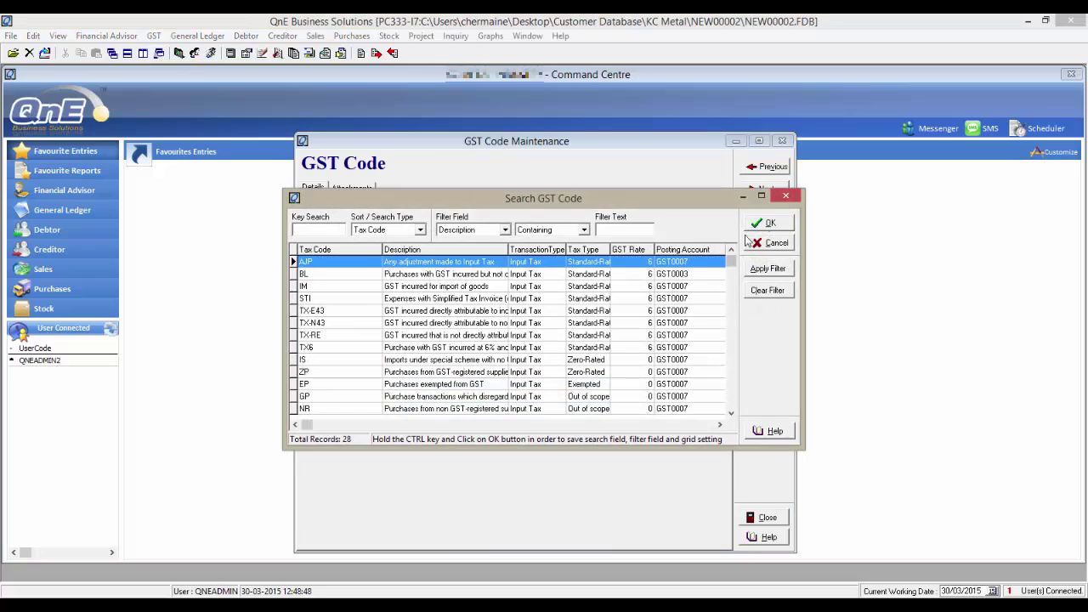
{"action": "left_click", "coordinate": [764, 194]}
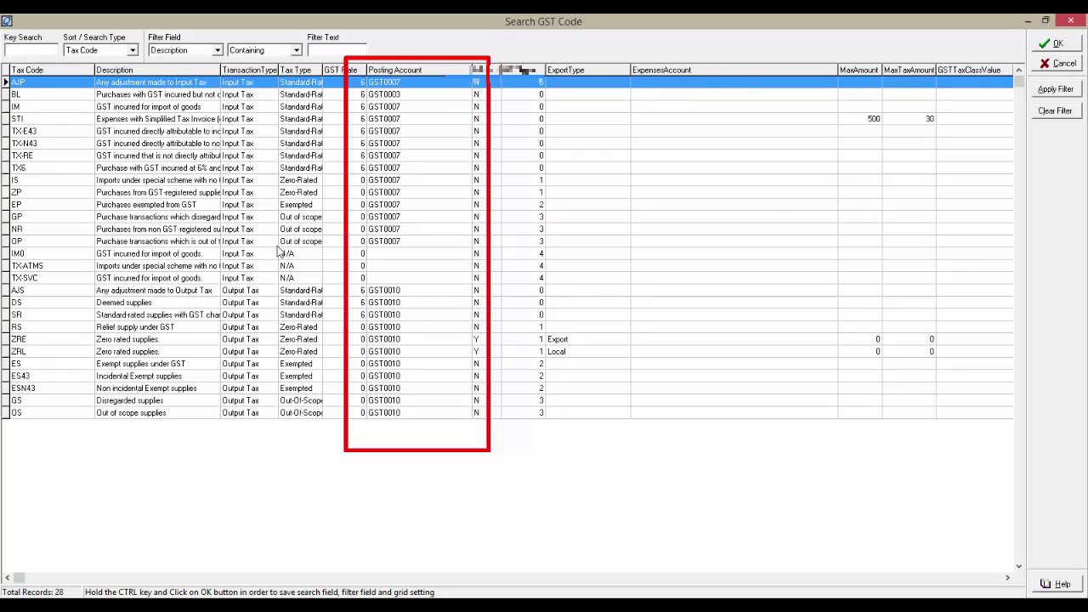